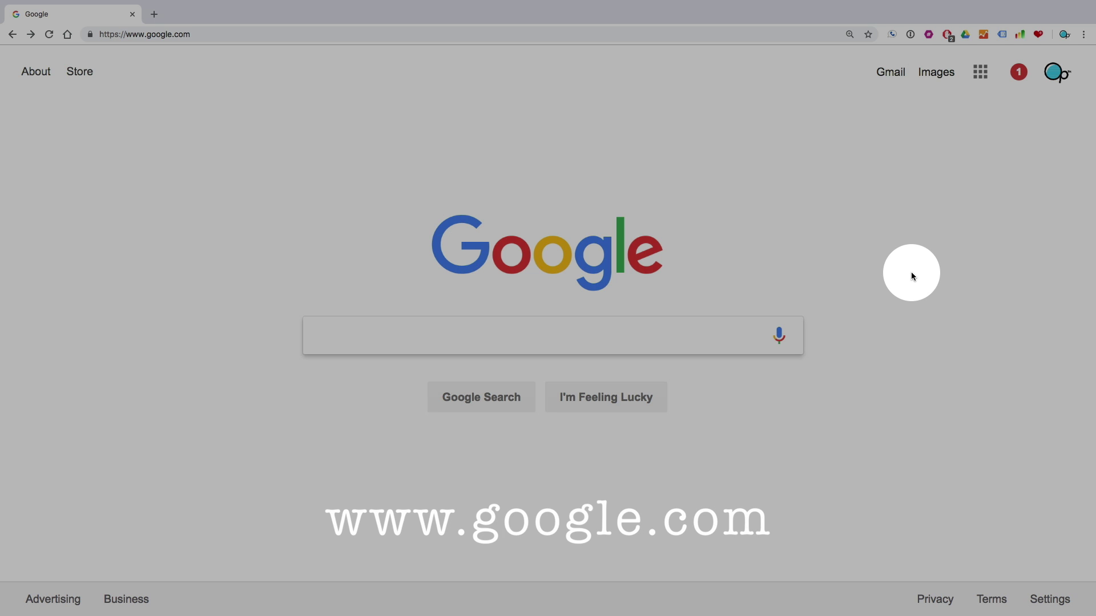
- Show, then dismiss, the signed-in account's avatar menu on the Google homepage
click(1055, 79)
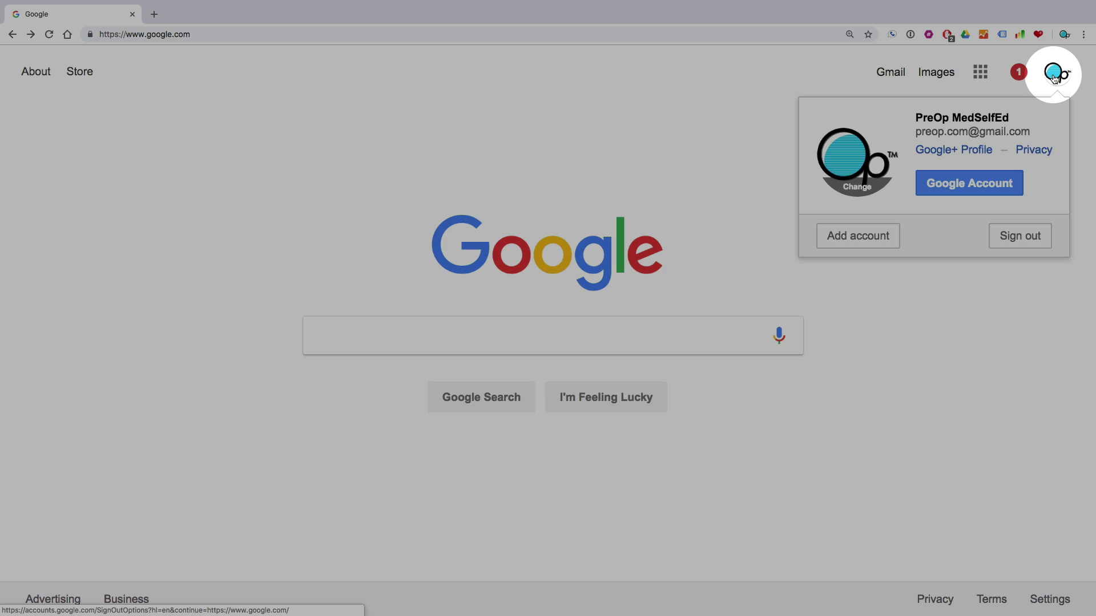
click(1055, 79)
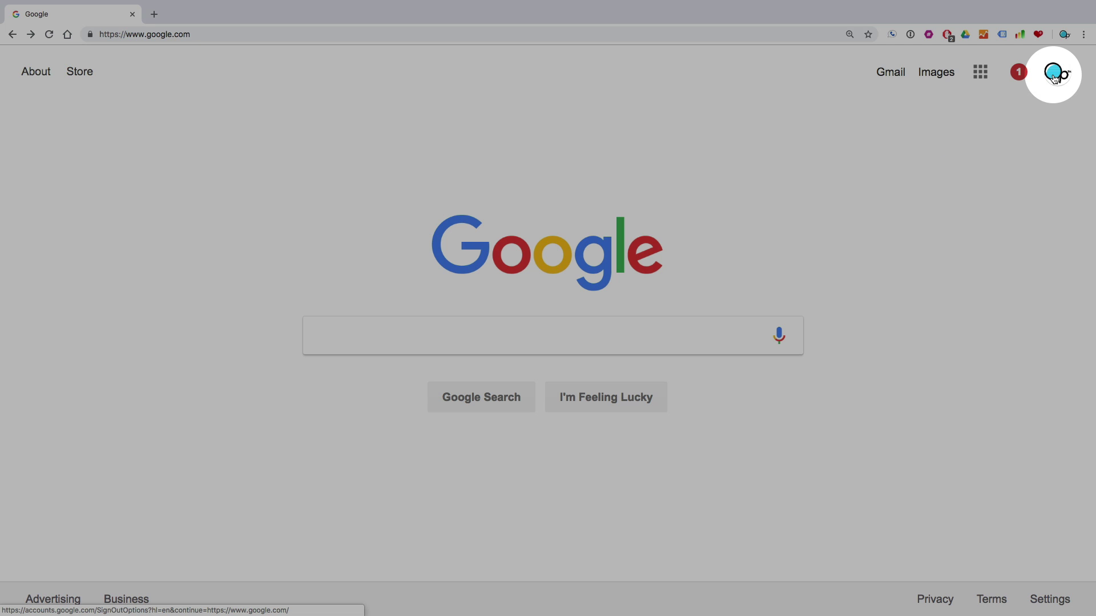
- Go to YouTube from the Google apps grid and show the channel's account menu
click(981, 77)
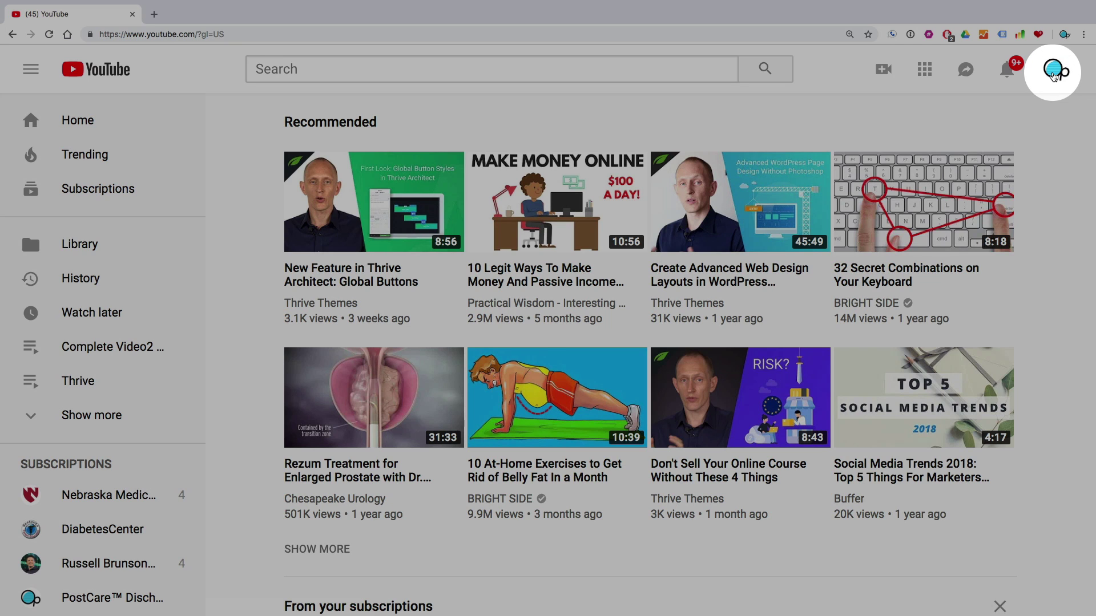
click(1053, 74)
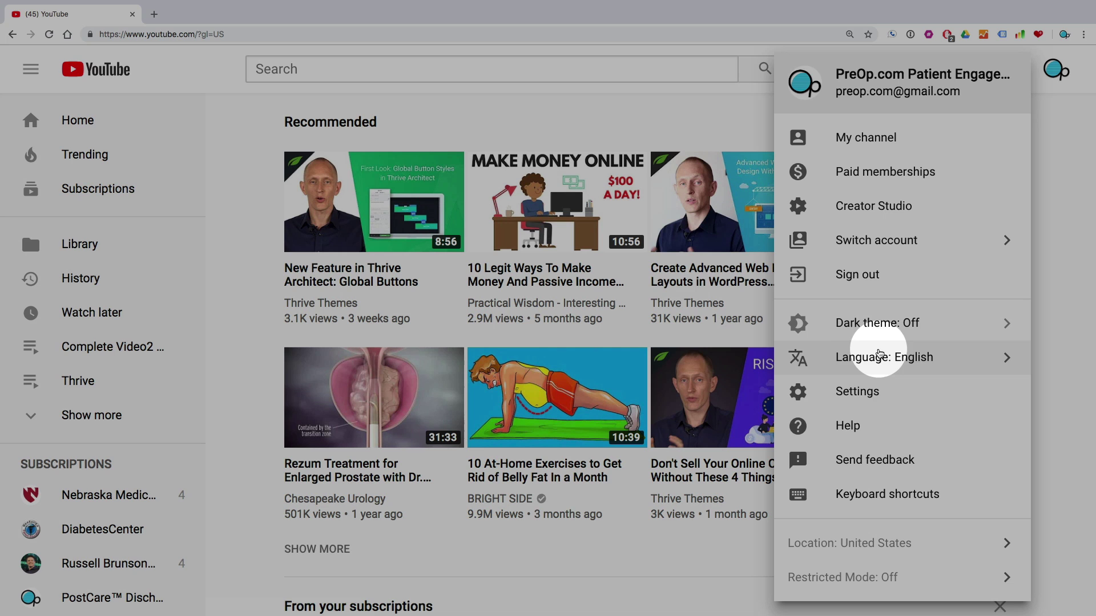
- Reach the Brand Account permissions list via Settings, 'Add or remove managers' and Manage permissions
click(858, 393)
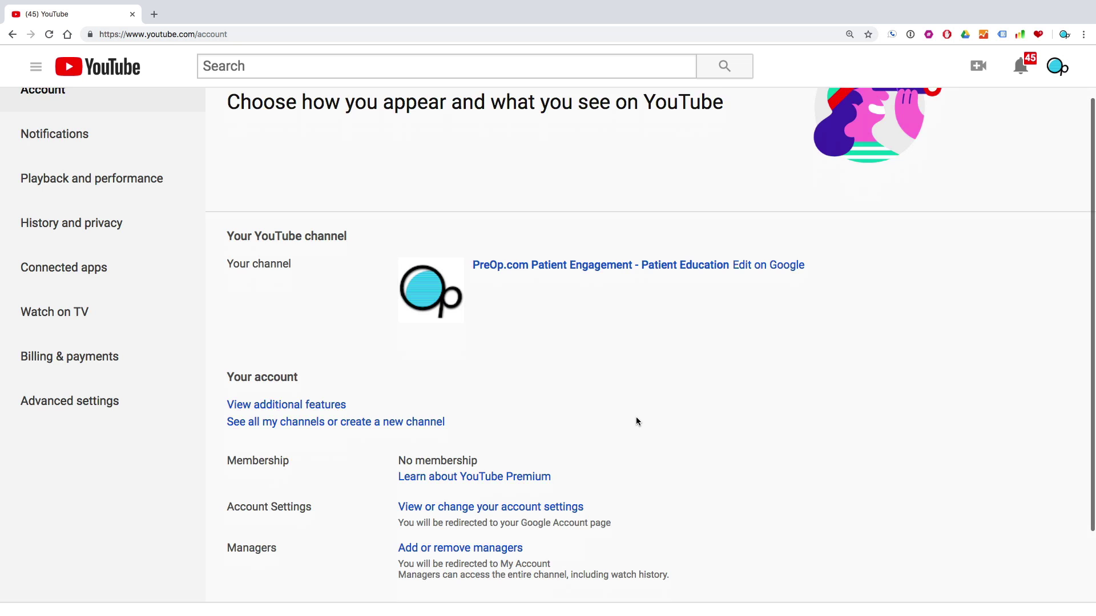
scroll(637, 418, down, 2)
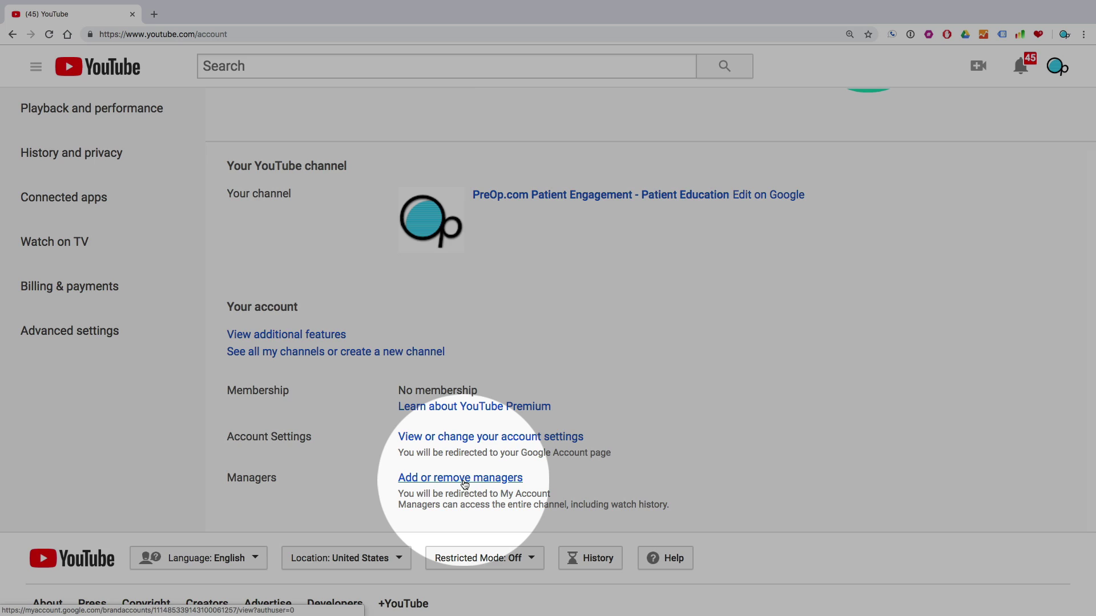
click(464, 485)
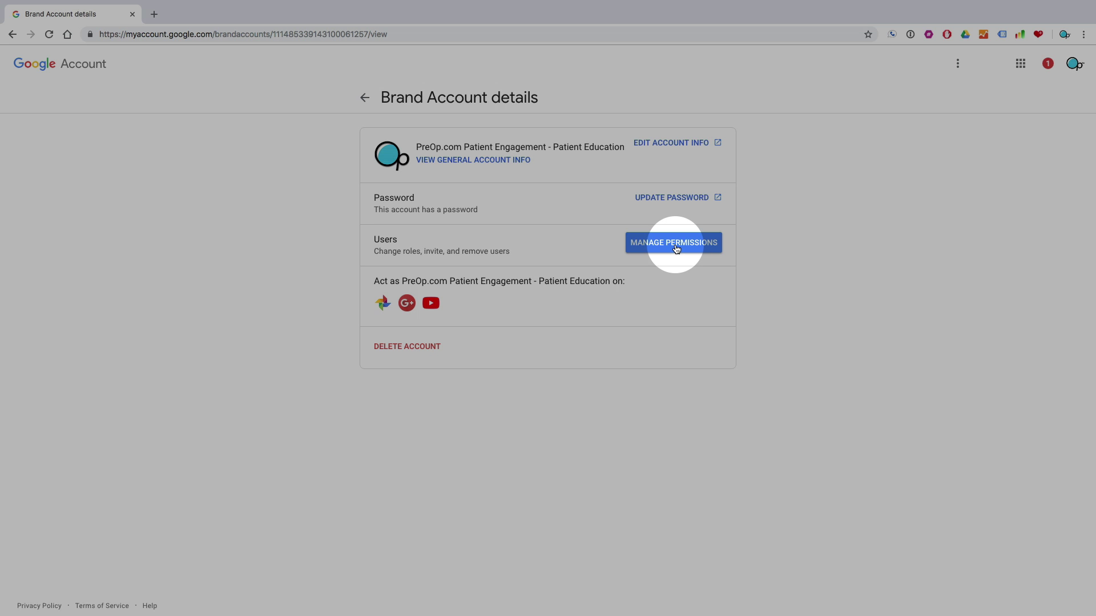
click(675, 247)
click(675, 245)
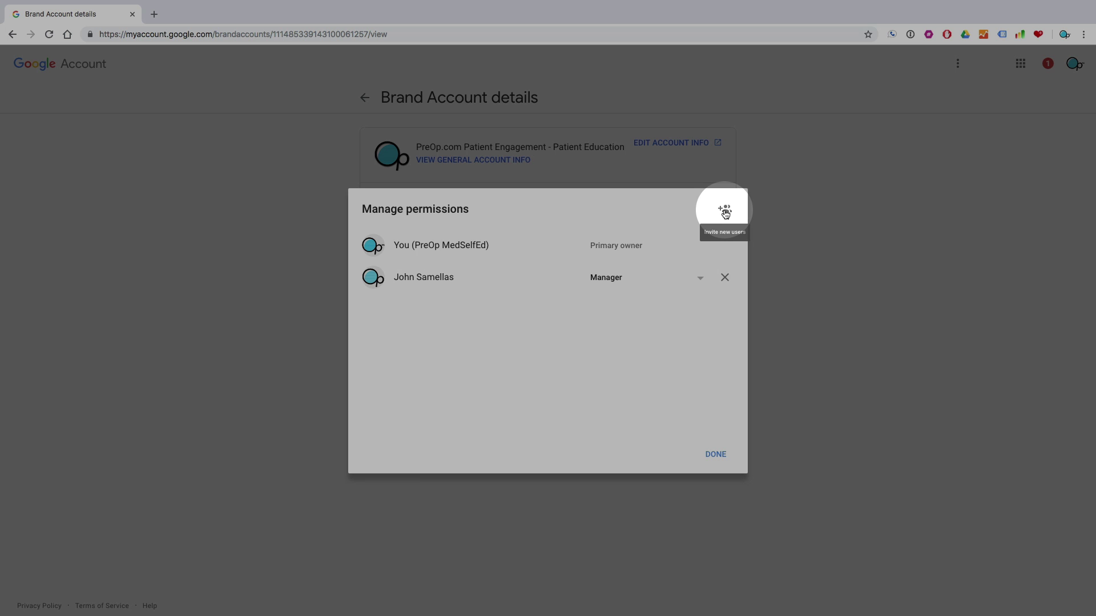
- Invite a new user to the Brand Account with the Manager role
click(724, 211)
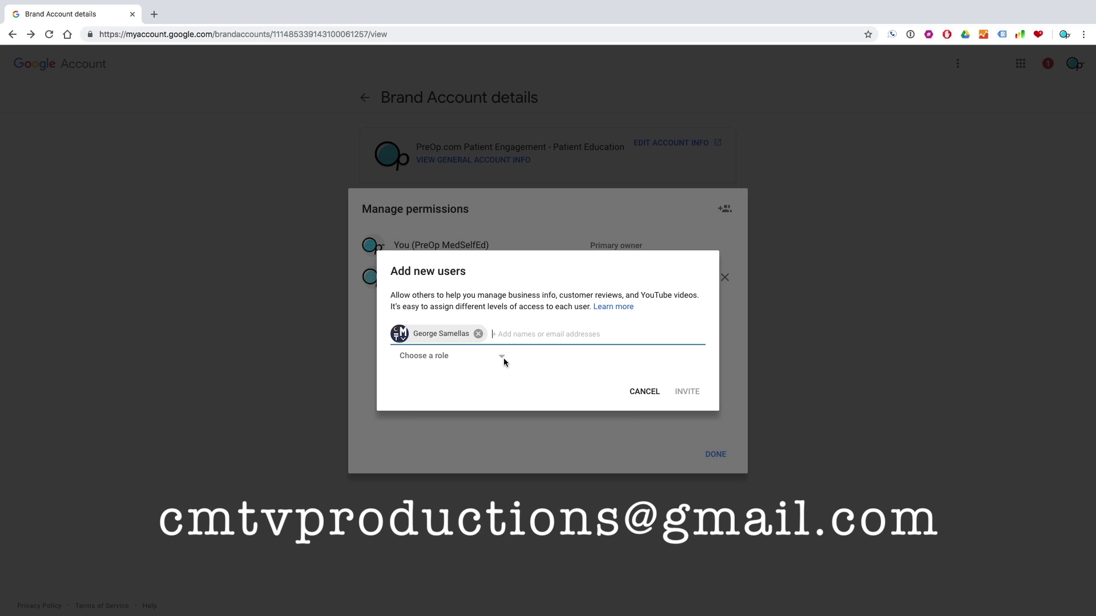
click(503, 359)
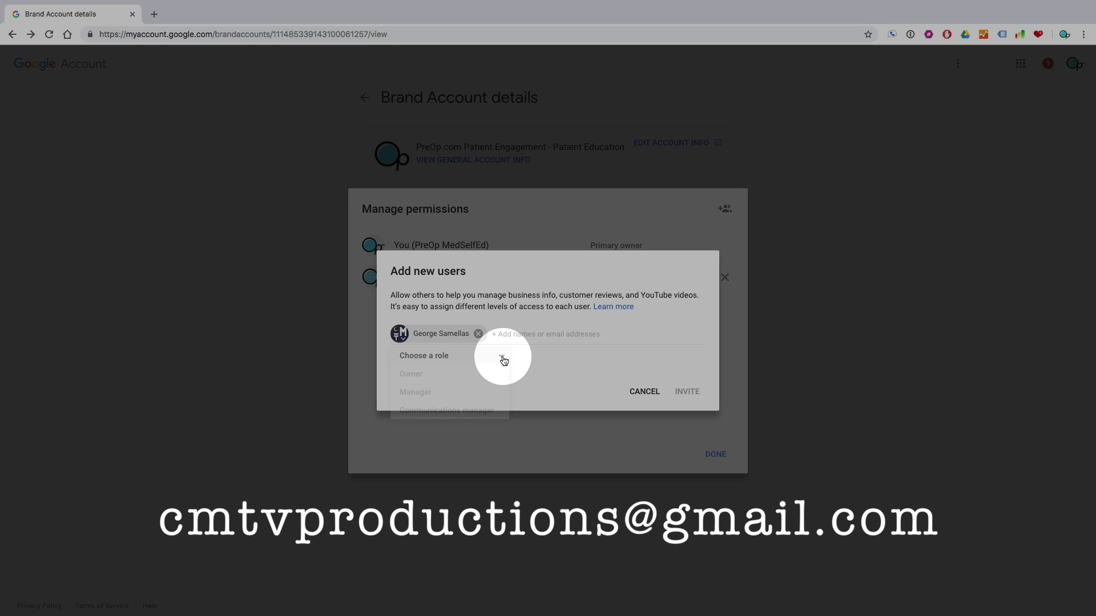
click(438, 397)
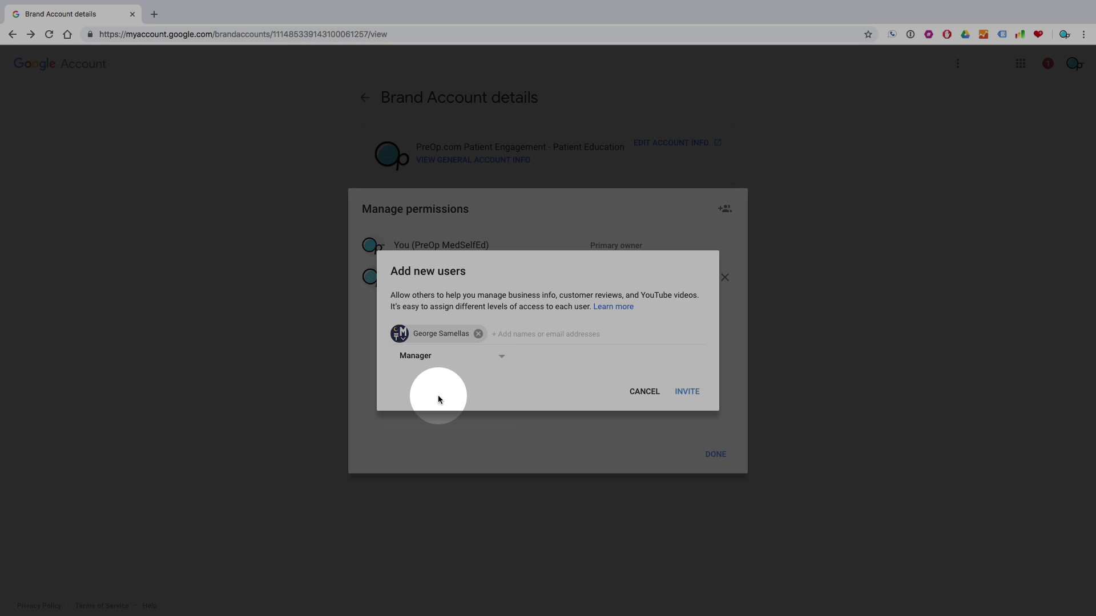
click(687, 393)
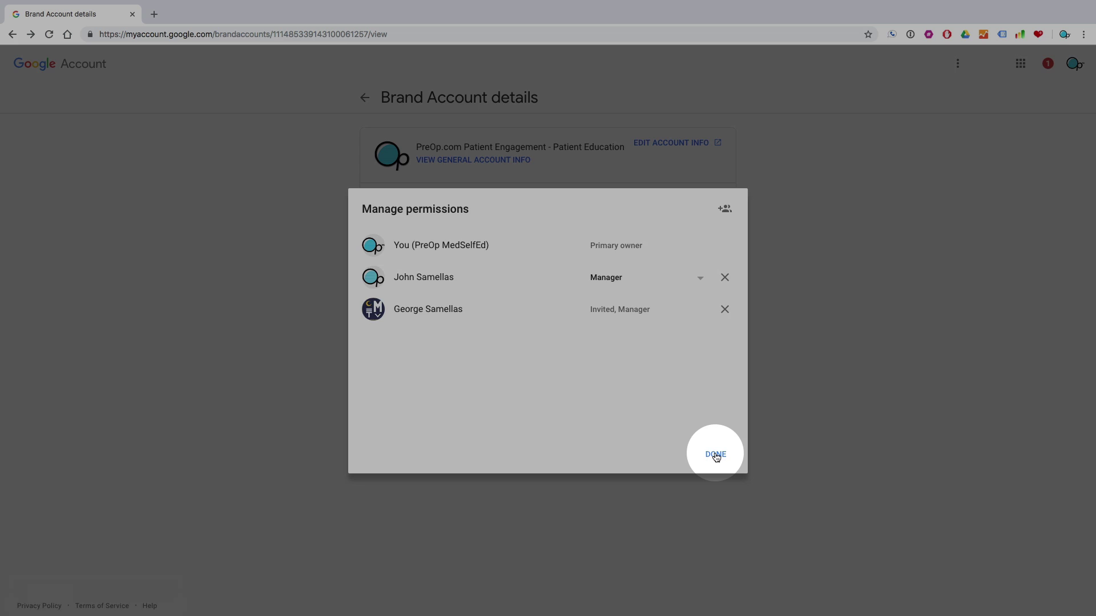
- Close the Manage permissions dialog with DONE
click(716, 456)
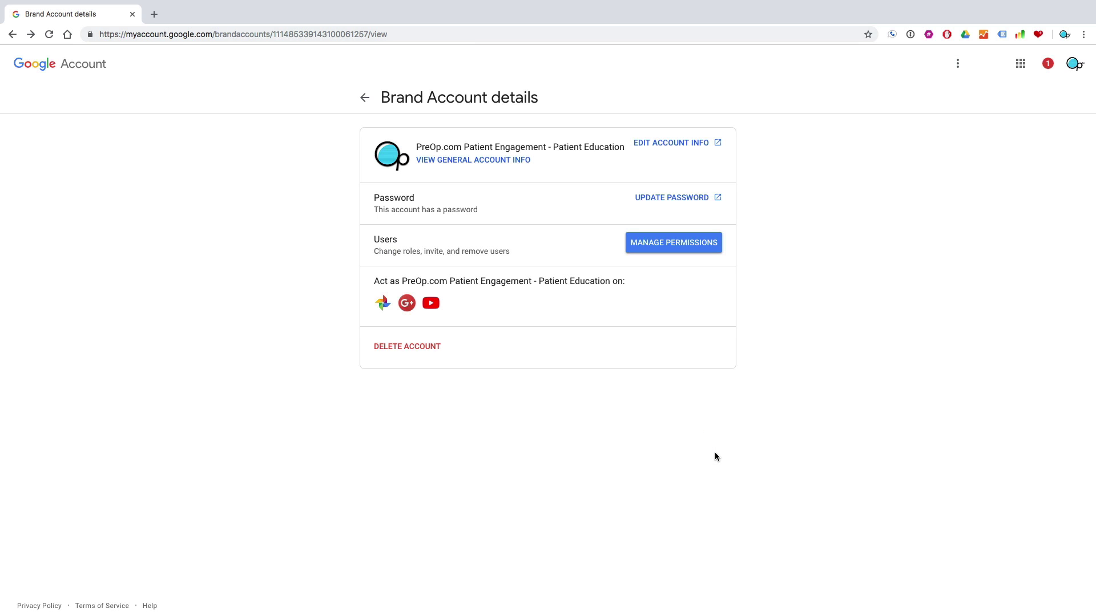